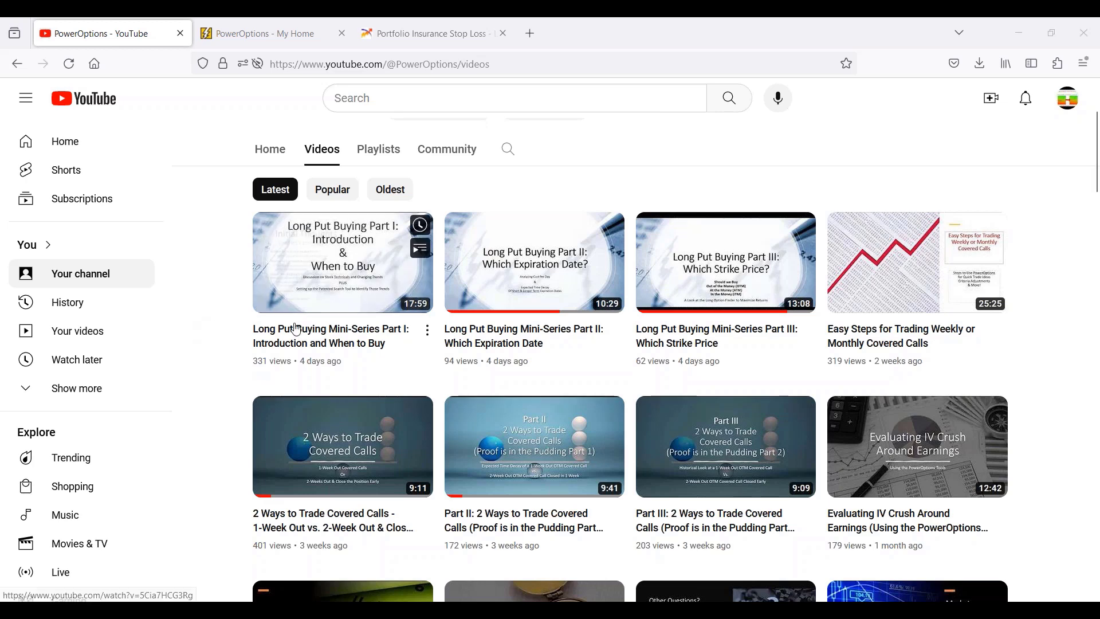
Search the PowerOptions channel for '2 ways' and open '2 Ways to Trade a Strategy (Bull Put Credits)'
{"action": "scroll", "coordinate": [246, 346], "scroll_direction": "down", "scroll_amount": 2}
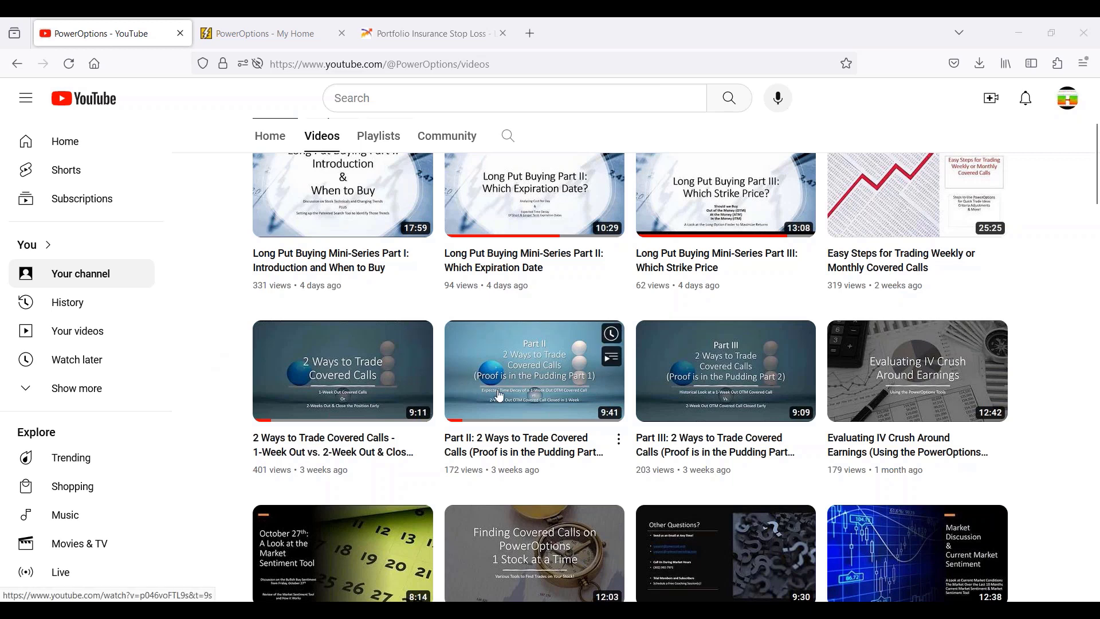
{"action": "mouse_move", "coordinate": [342, 370]}
{"action": "mouse_move", "coordinate": [341, 464]}
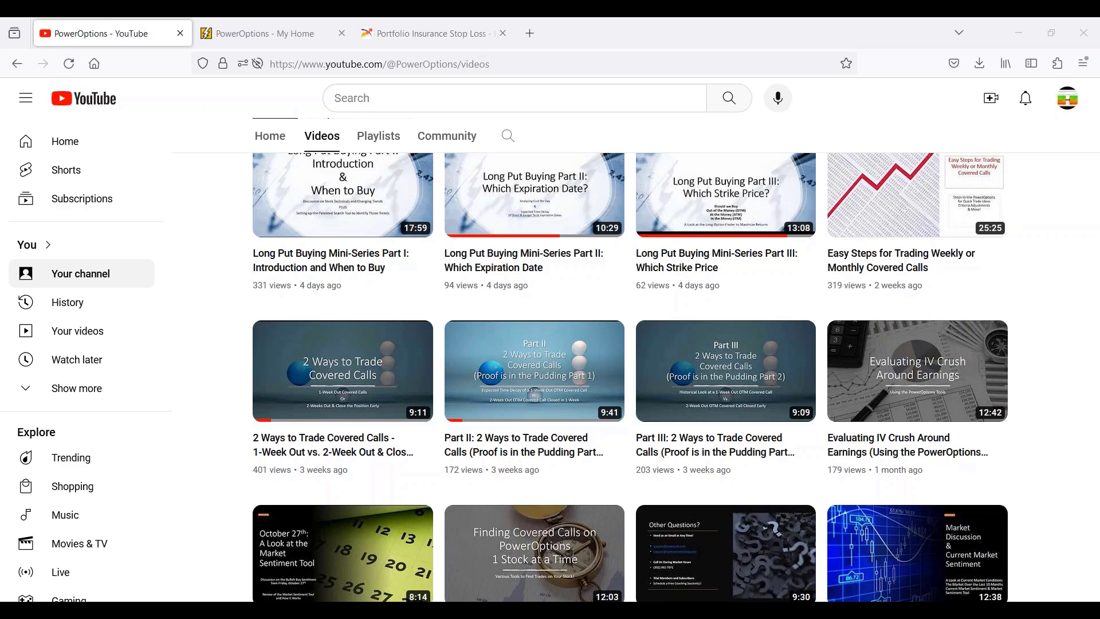
{"action": "mouse_move", "coordinate": [331, 444]}
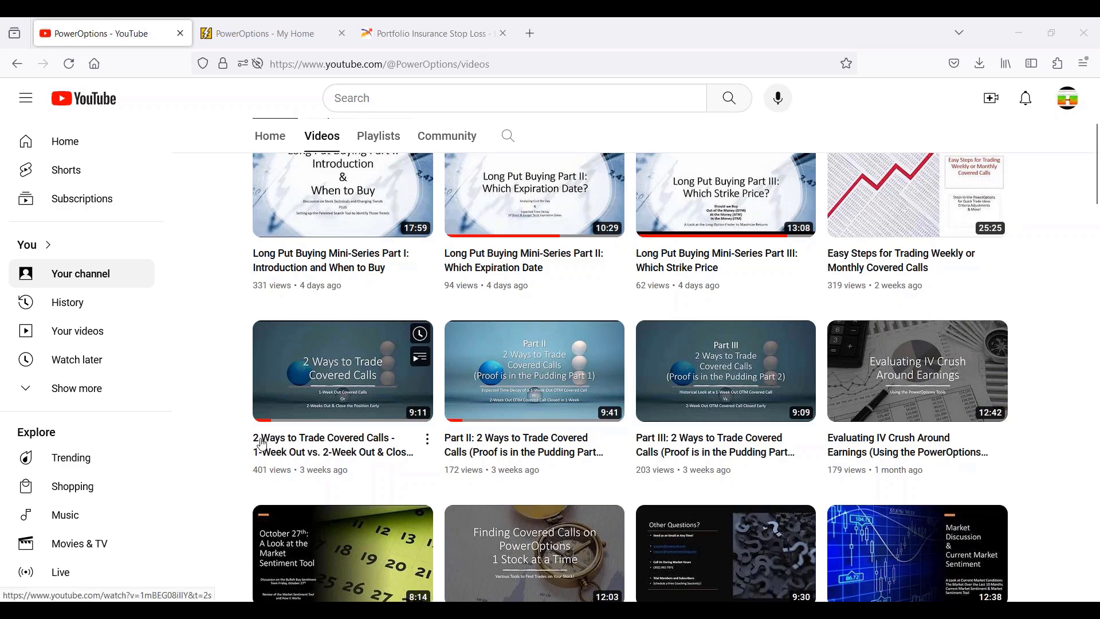
{"action": "scroll", "coordinate": [435, 372], "scroll_direction": "up", "scroll_amount": 4}
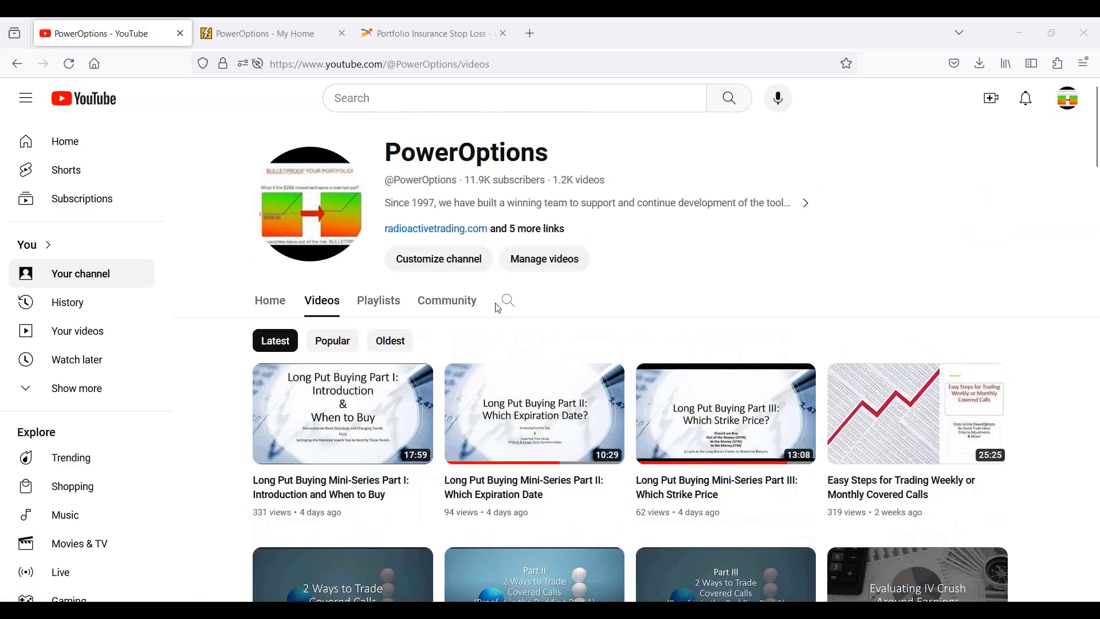
{"action": "left_click", "coordinate": [508, 302]}
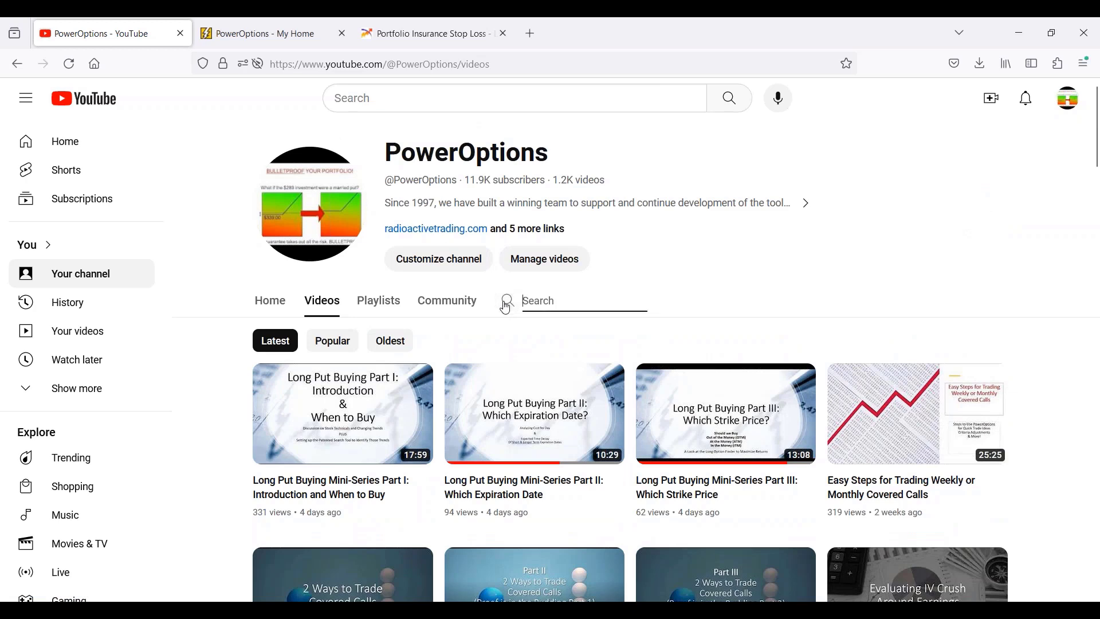
{"action": "type", "text": "2 ways"}
{"action": "key", "text": "Return"}
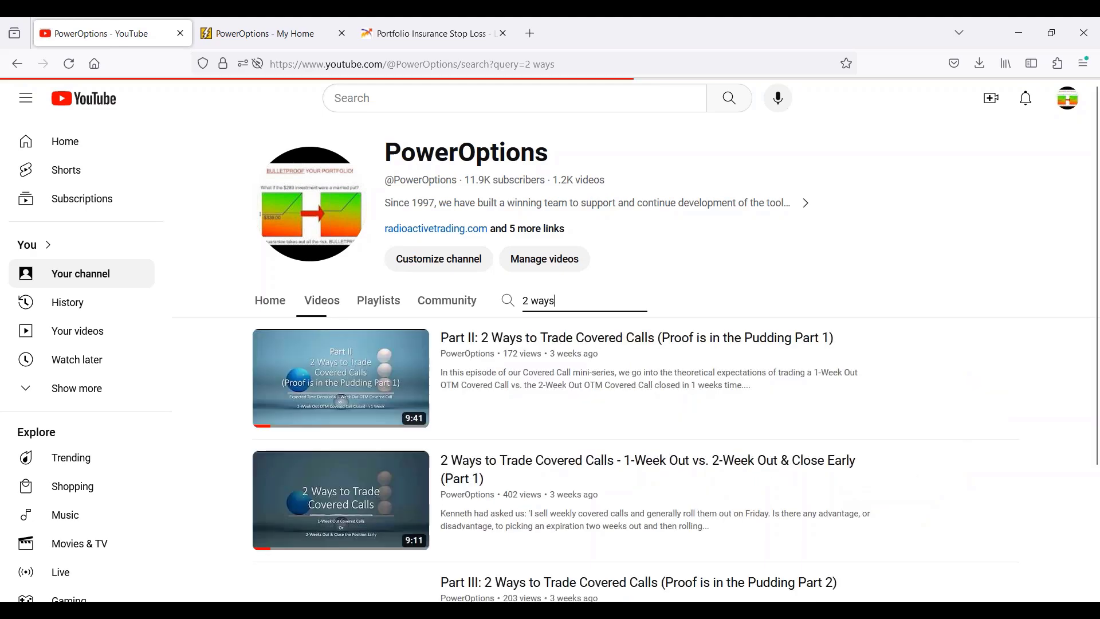
{"action": "scroll", "coordinate": [514, 319], "scroll_direction": "down", "scroll_amount": 5}
{"action": "scroll", "coordinate": [513, 318], "scroll_direction": "down", "scroll_amount": 1}
{"action": "scroll", "coordinate": [513, 318], "scroll_direction": "down", "scroll_amount": 3}
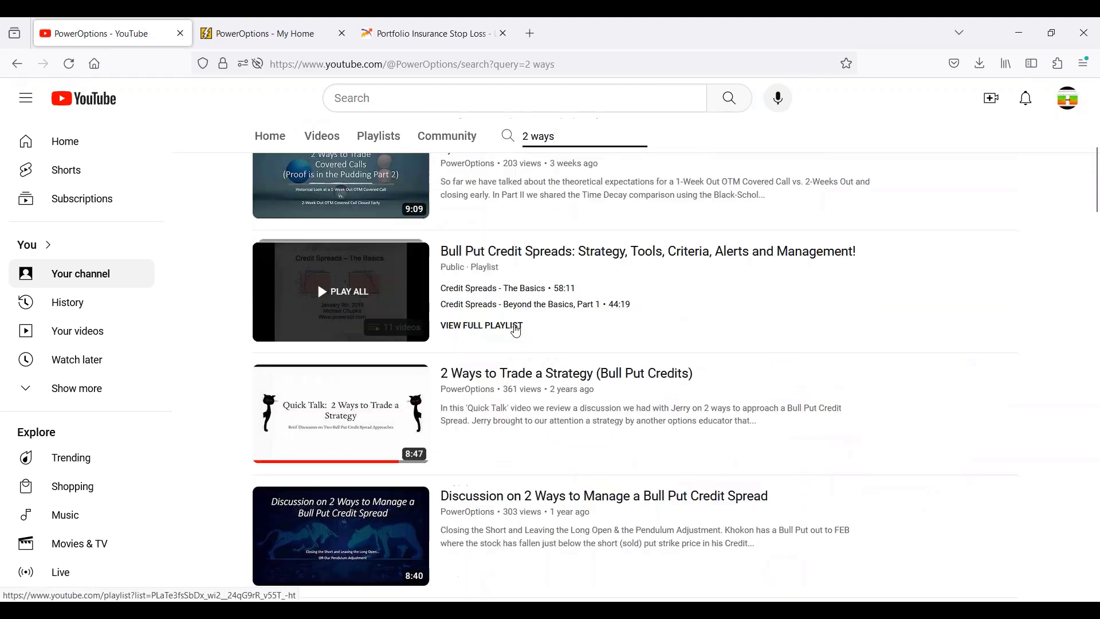
{"action": "scroll", "coordinate": [793, 271], "scroll_direction": "down", "scroll_amount": 1}
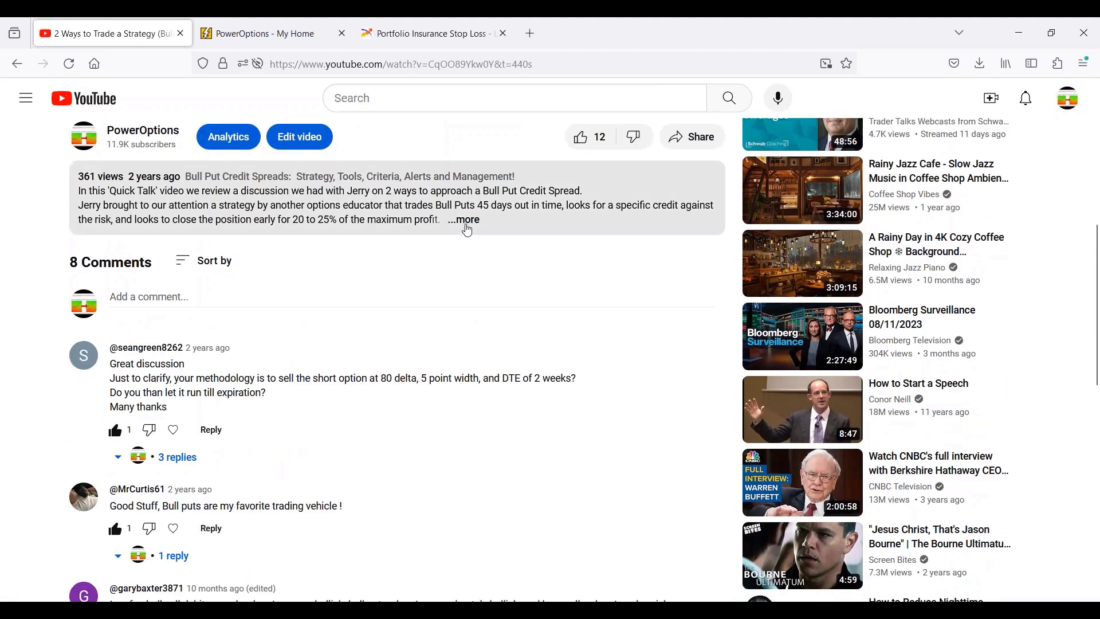
Expand the Bull Put Credits video's full description with its chapter timestamps
{"action": "left_click", "coordinate": [344, 218]}
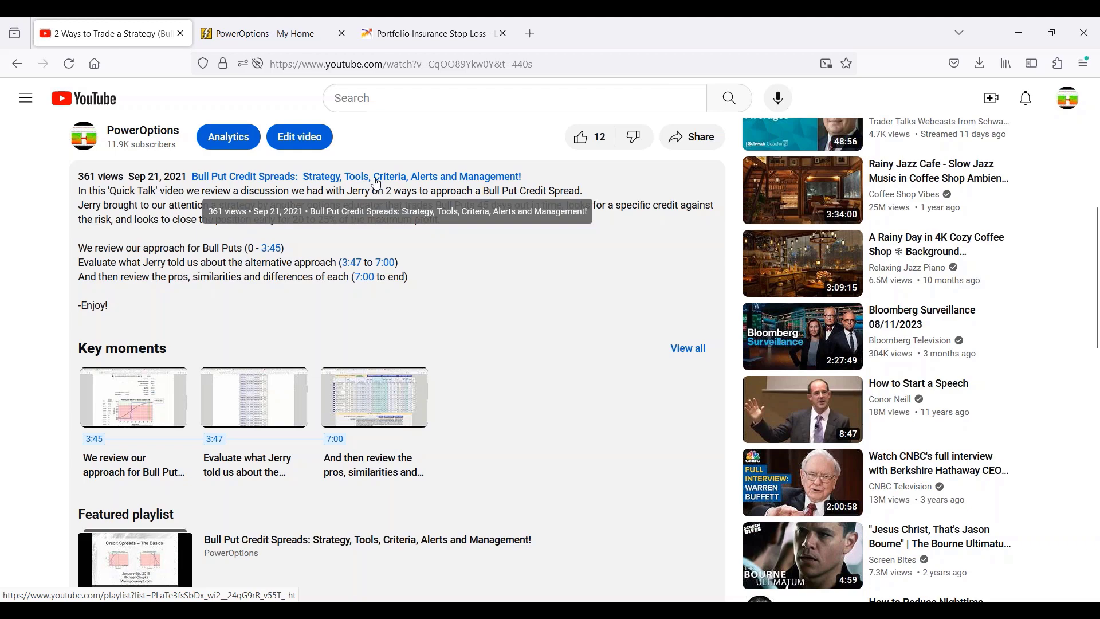
{"action": "scroll", "coordinate": [334, 261], "scroll_direction": "up", "scroll_amount": 5}
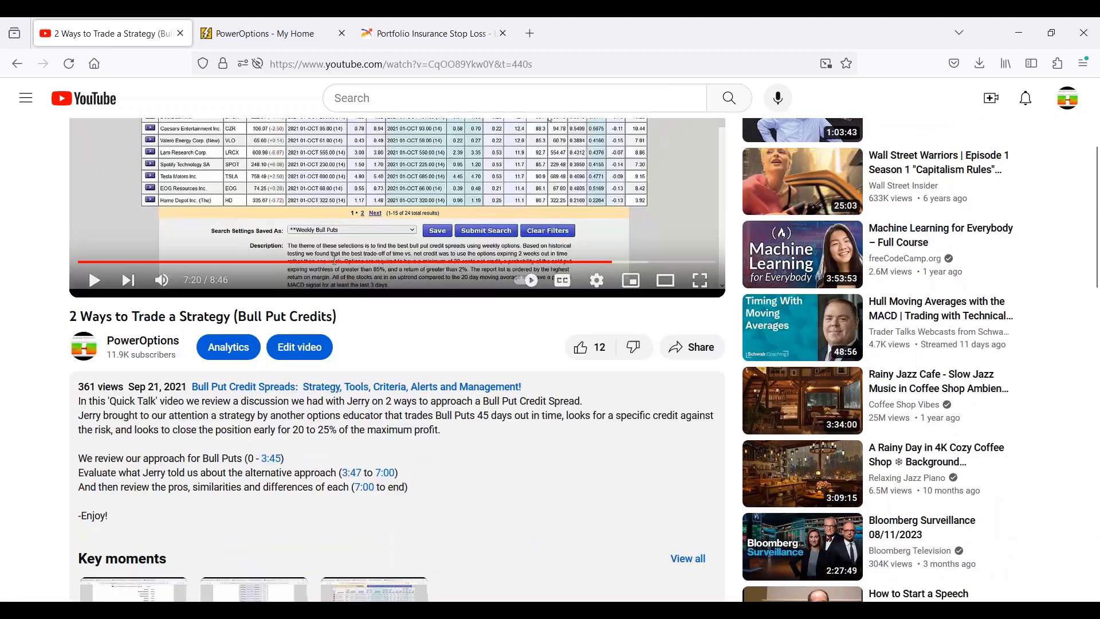
{"action": "scroll", "coordinate": [334, 260], "scroll_direction": "up", "scroll_amount": 2}
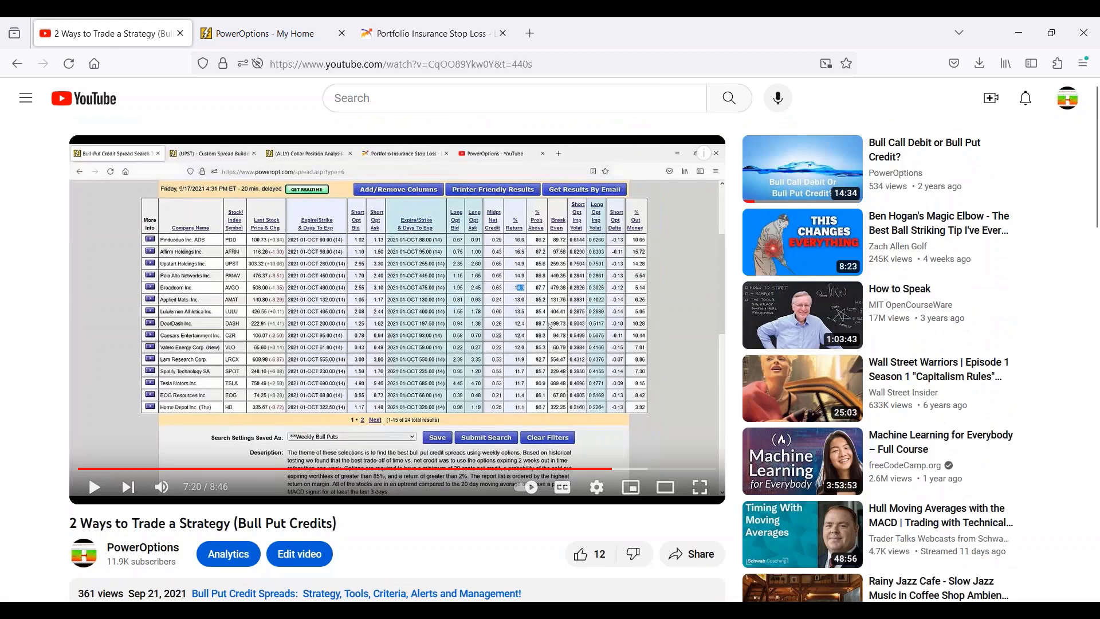
{"action": "scroll", "coordinate": [297, 381], "scroll_direction": "down", "scroll_amount": 3}
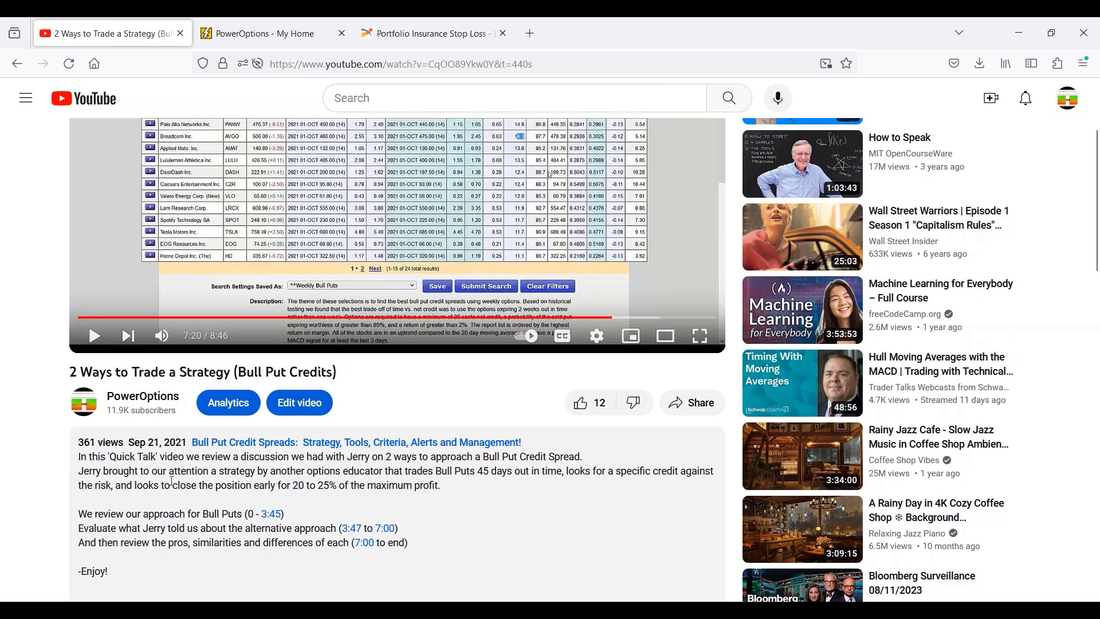
Highlight the description's 45-days-out timing, target credit and early-close profit wording
{"action": "left_click_drag", "start_coordinate": [172, 486], "coordinate": [256, 471]}
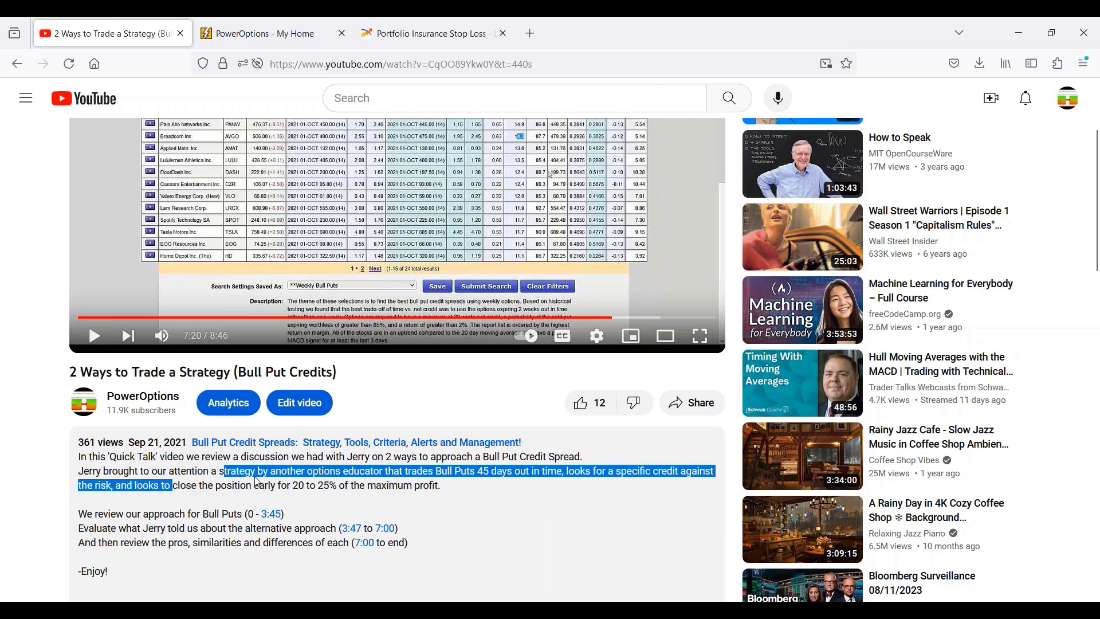
{"action": "left_click", "coordinate": [395, 482]}
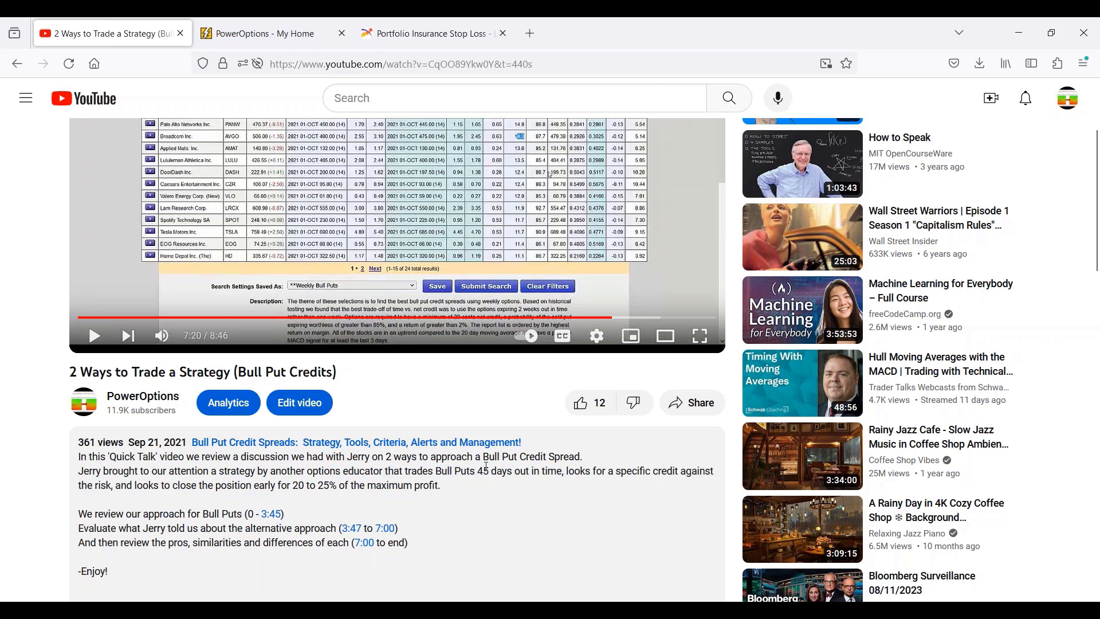
{"action": "left_click_drag", "start_coordinate": [484, 471], "coordinate": [562, 471]}
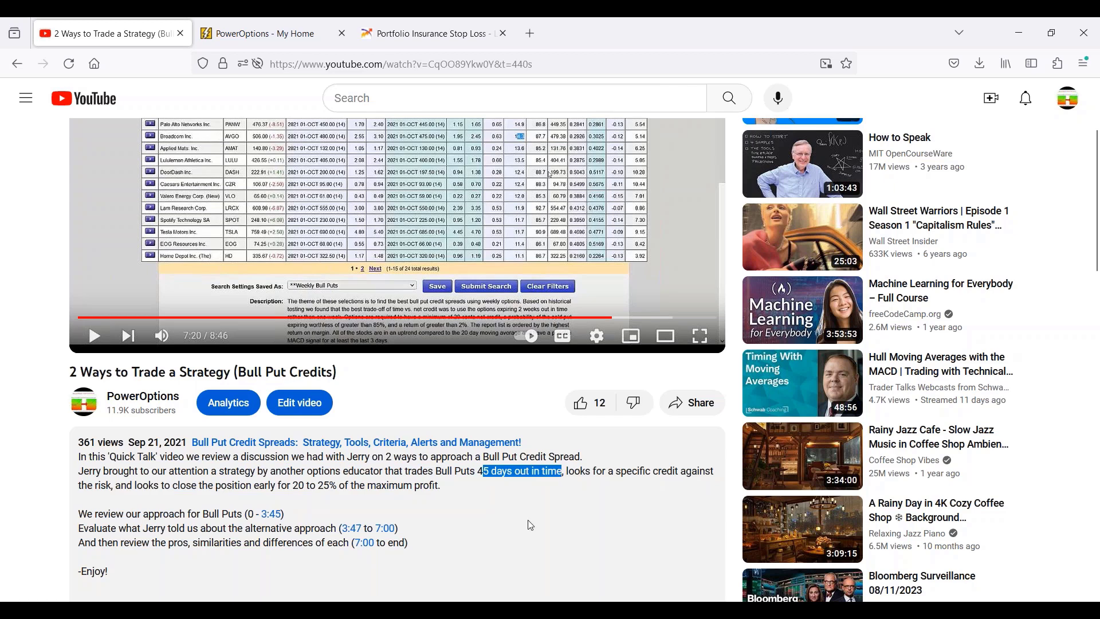
{"action": "mouse_move", "coordinate": [574, 471]}
{"action": "left_mouse_down"}
{"action": "mouse_move", "coordinate": [674, 476]}
{"action": "mouse_move", "coordinate": [675, 485]}
{"action": "left_mouse_up"}
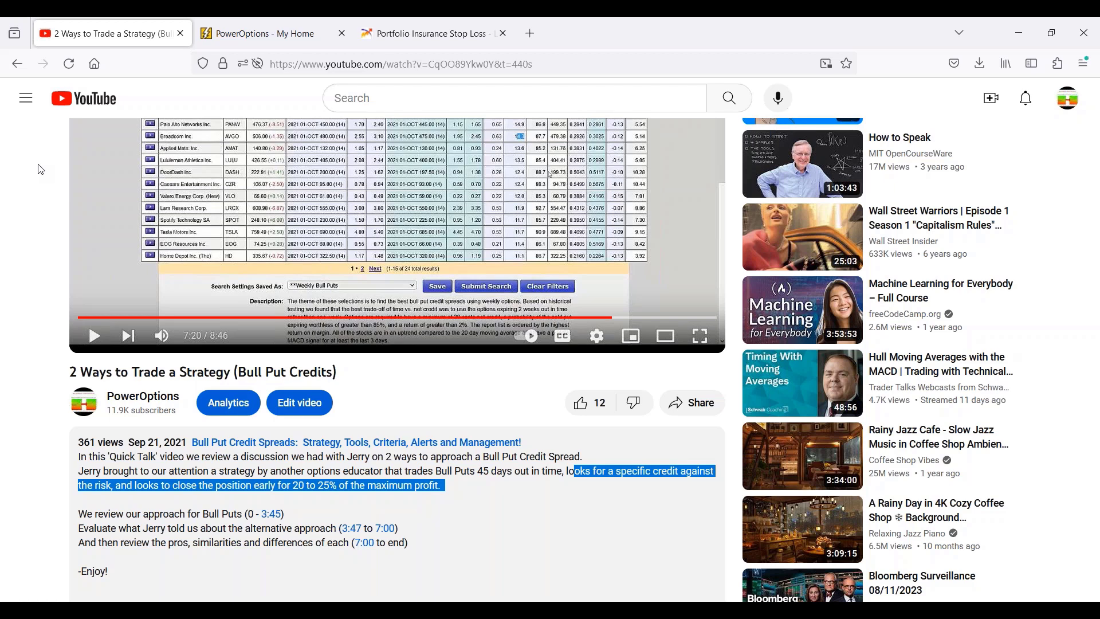
{"action": "left_click", "coordinate": [16, 65]}
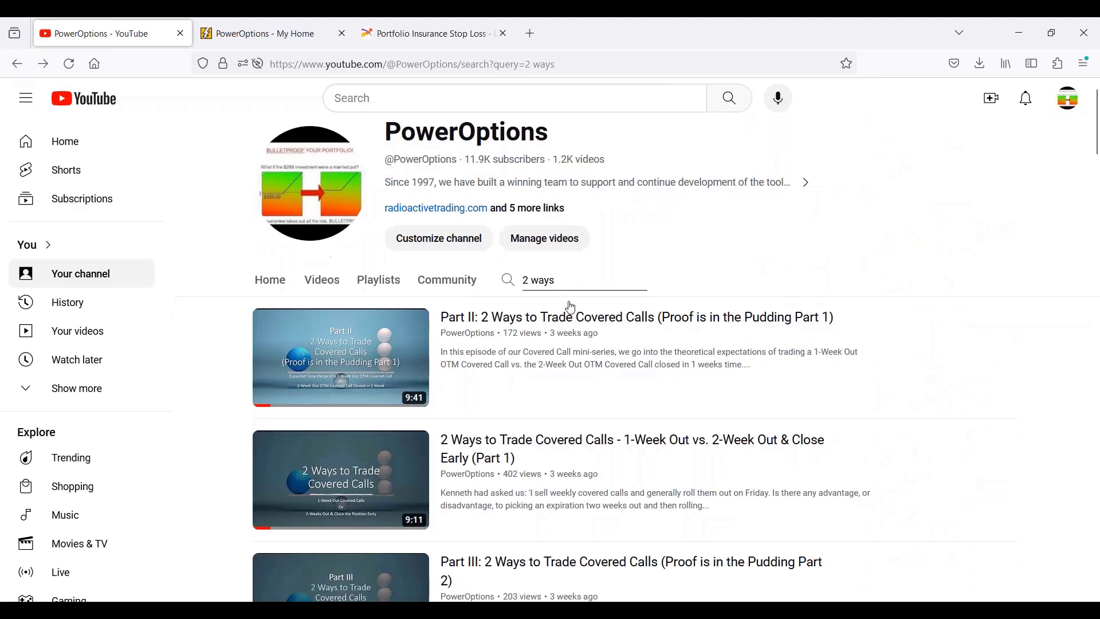
{"action": "scroll", "coordinate": [571, 309], "scroll_direction": "down", "scroll_amount": 5}
{"action": "scroll", "coordinate": [555, 287], "scroll_direction": "down", "scroll_amount": 5}
{"action": "scroll", "coordinate": [553, 258], "scroll_direction": "down", "scroll_amount": 2}
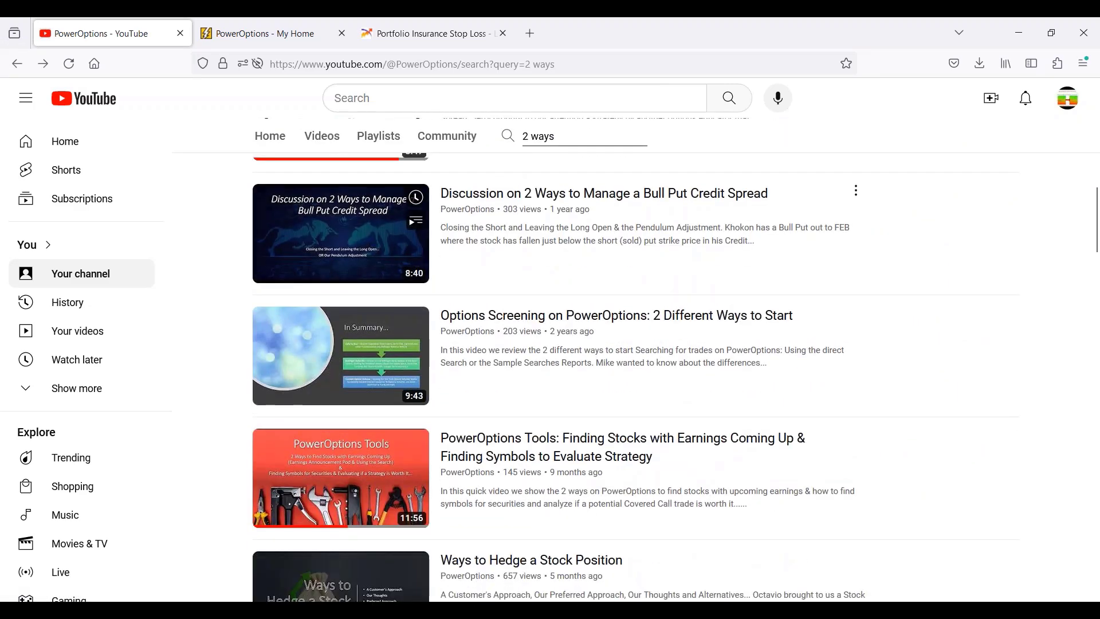
{"action": "scroll", "coordinate": [343, 257], "scroll_direction": "down", "scroll_amount": 2}
{"action": "scroll", "coordinate": [344, 258], "scroll_direction": "down", "scroll_amount": 2}
{"action": "scroll", "coordinate": [343, 258], "scroll_direction": "down", "scroll_amount": 1}
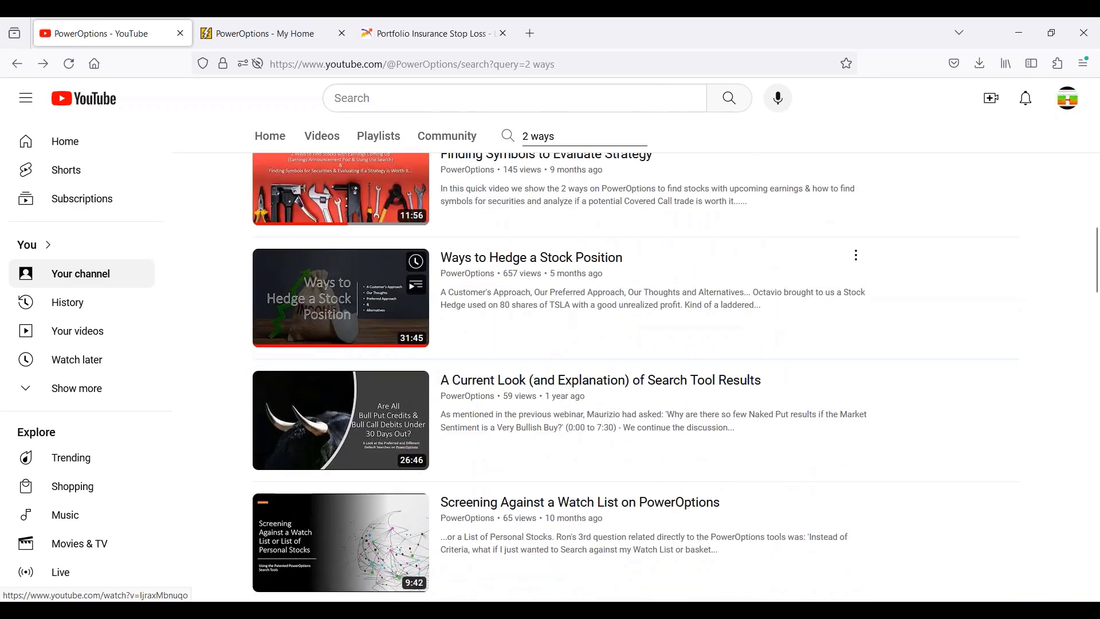
{"action": "scroll", "coordinate": [559, 260], "scroll_direction": "down", "scroll_amount": 4}
{"action": "scroll", "coordinate": [561, 261], "scroll_direction": "down", "scroll_amount": 1}
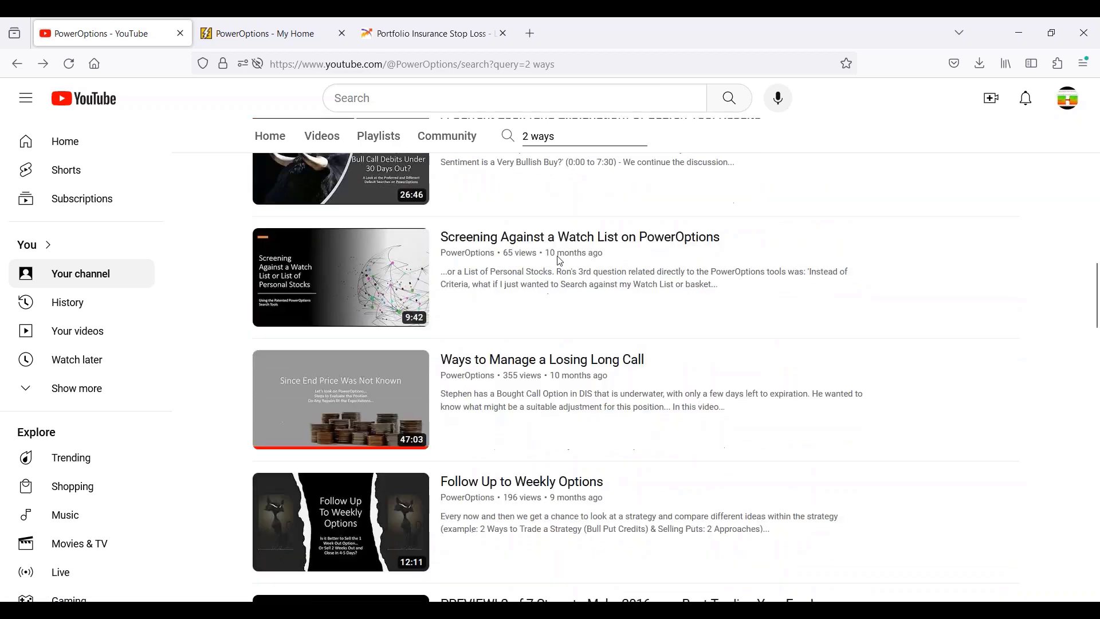
{"action": "scroll", "coordinate": [560, 261], "scroll_direction": "down", "scroll_amount": 3}
{"action": "scroll", "coordinate": [561, 261], "scroll_direction": "down", "scroll_amount": 2}
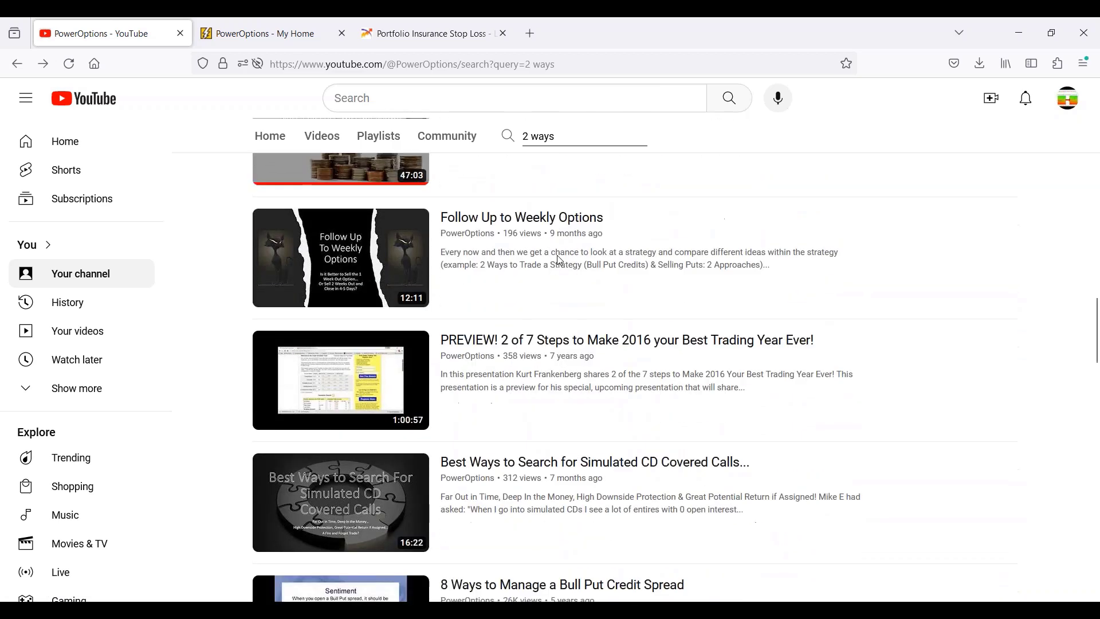
{"action": "scroll", "coordinate": [560, 261], "scroll_direction": "down", "scroll_amount": 1}
{"action": "scroll", "coordinate": [560, 256], "scroll_direction": "down", "scroll_amount": 2}
{"action": "scroll", "coordinate": [561, 256], "scroll_direction": "up", "scroll_amount": 5}
{"action": "scroll", "coordinate": [560, 256], "scroll_direction": "up", "scroll_amount": 4}
{"action": "scroll", "coordinate": [561, 256], "scroll_direction": "up", "scroll_amount": 3}
{"action": "scroll", "coordinate": [560, 256], "scroll_direction": "up", "scroll_amount": 1}
{"action": "scroll", "coordinate": [318, 280], "scroll_direction": "up", "scroll_amount": 2}
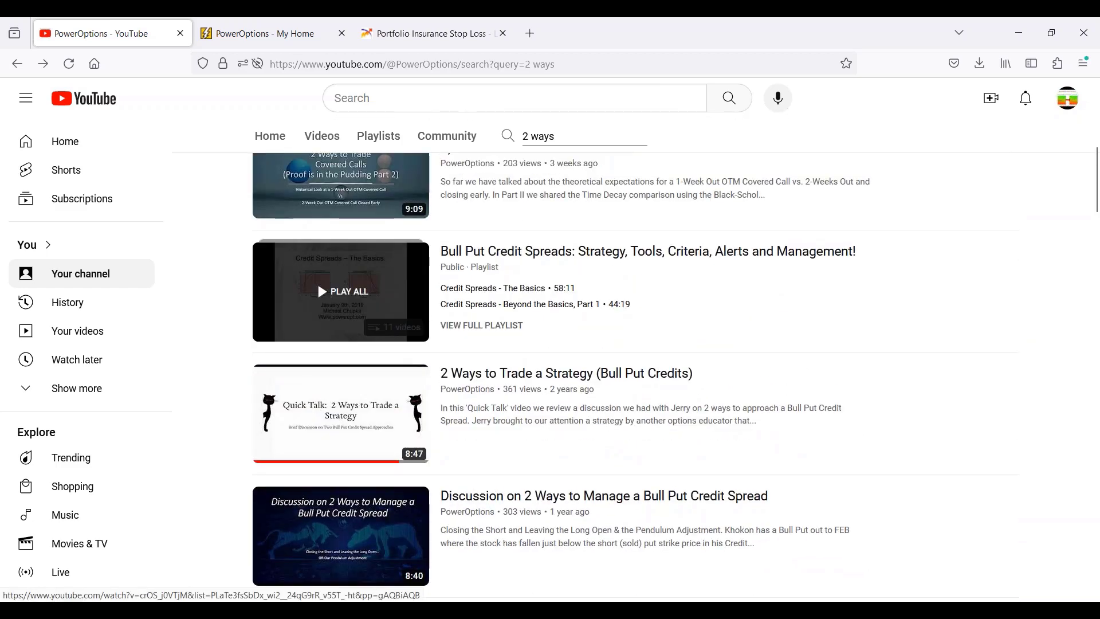
{"action": "scroll", "coordinate": [317, 281], "scroll_direction": "up", "scroll_amount": 2}
{"action": "scroll", "coordinate": [318, 280], "scroll_direction": "up", "scroll_amount": 1}
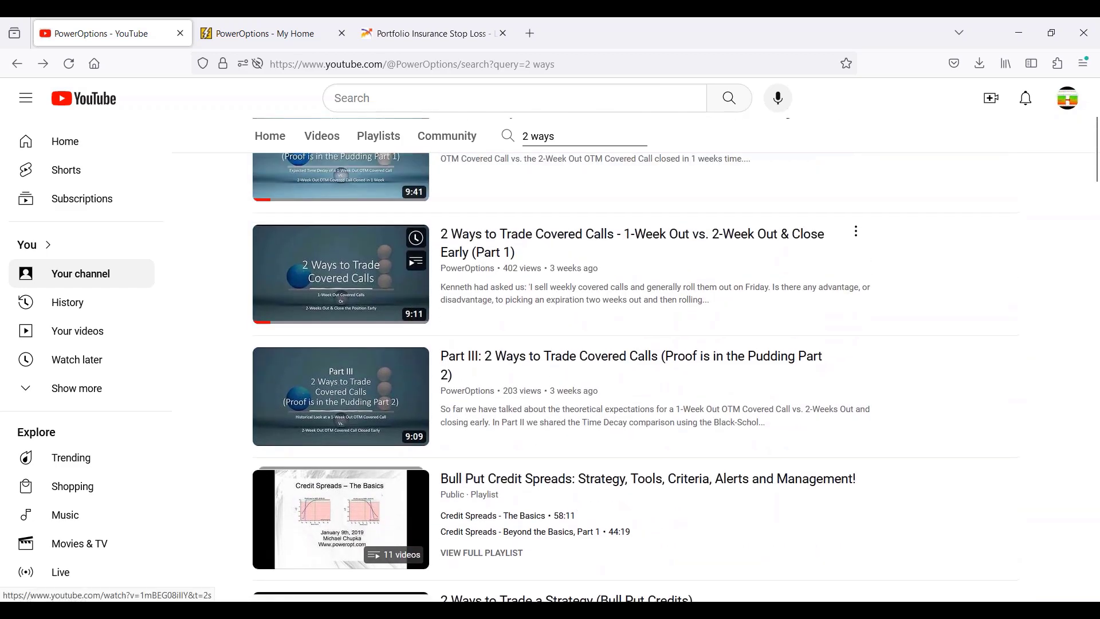
{"action": "scroll", "coordinate": [564, 355], "scroll_direction": "up", "scroll_amount": 4}
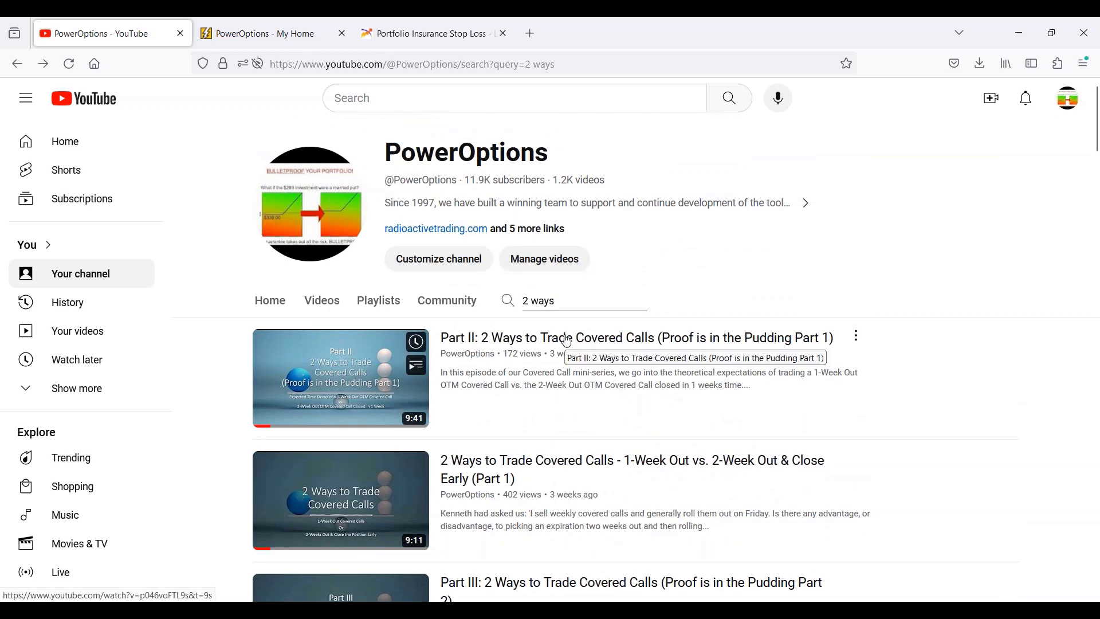
Run the Weekly Bull Puts credit search from PowerOptions My Home, listing 45 spreads by % return
{"action": "left_click", "coordinate": [275, 34]}
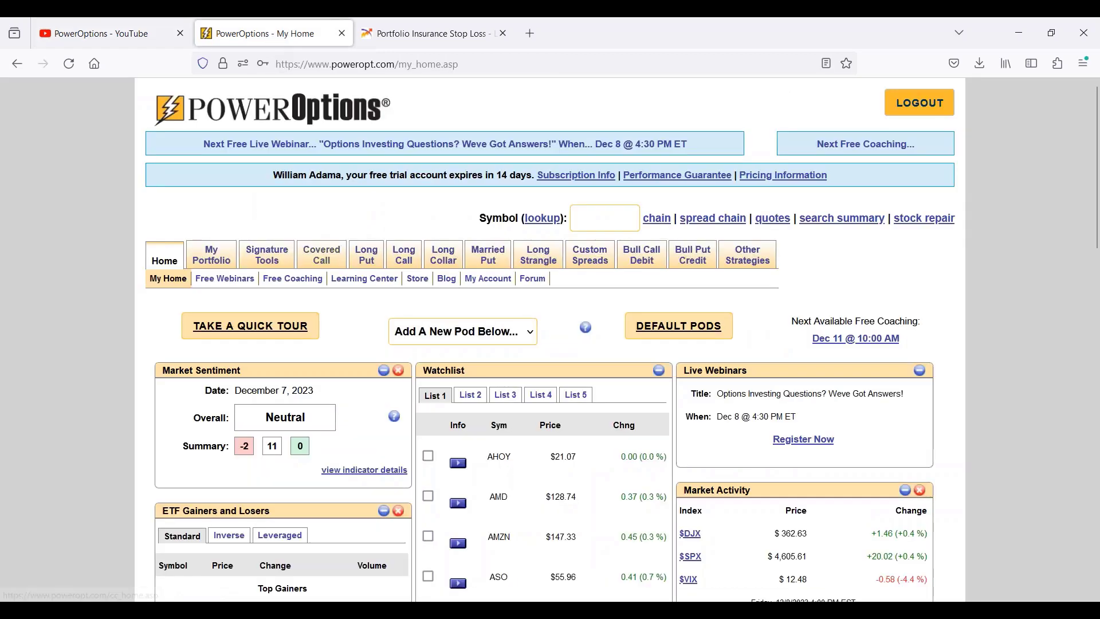
{"action": "mouse_move", "coordinate": [692, 255]}
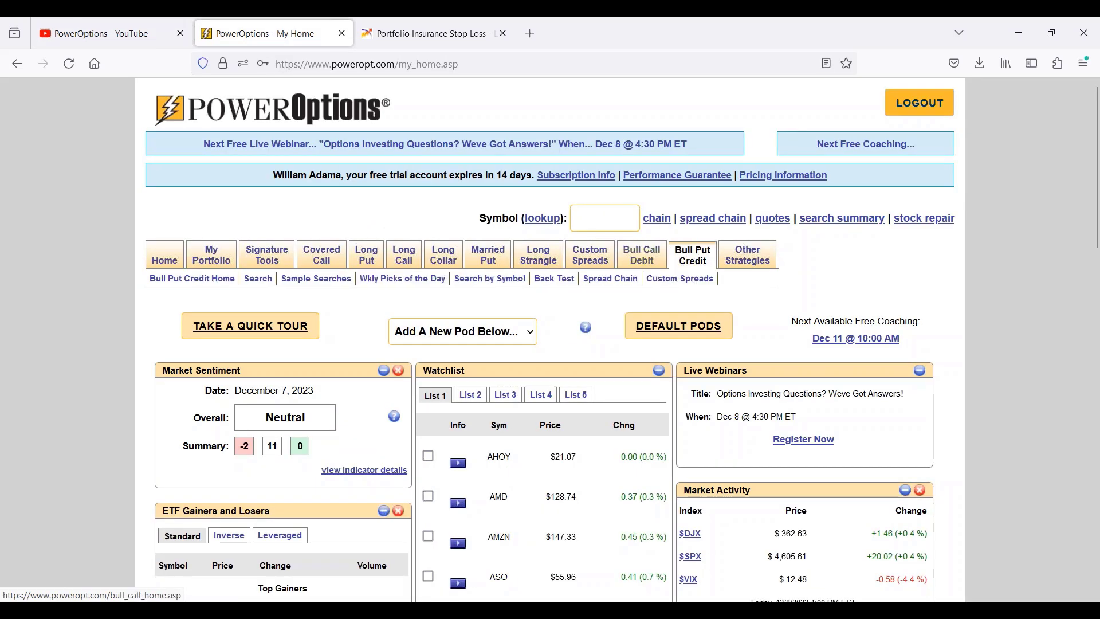
{"action": "left_click", "coordinate": [266, 286]}
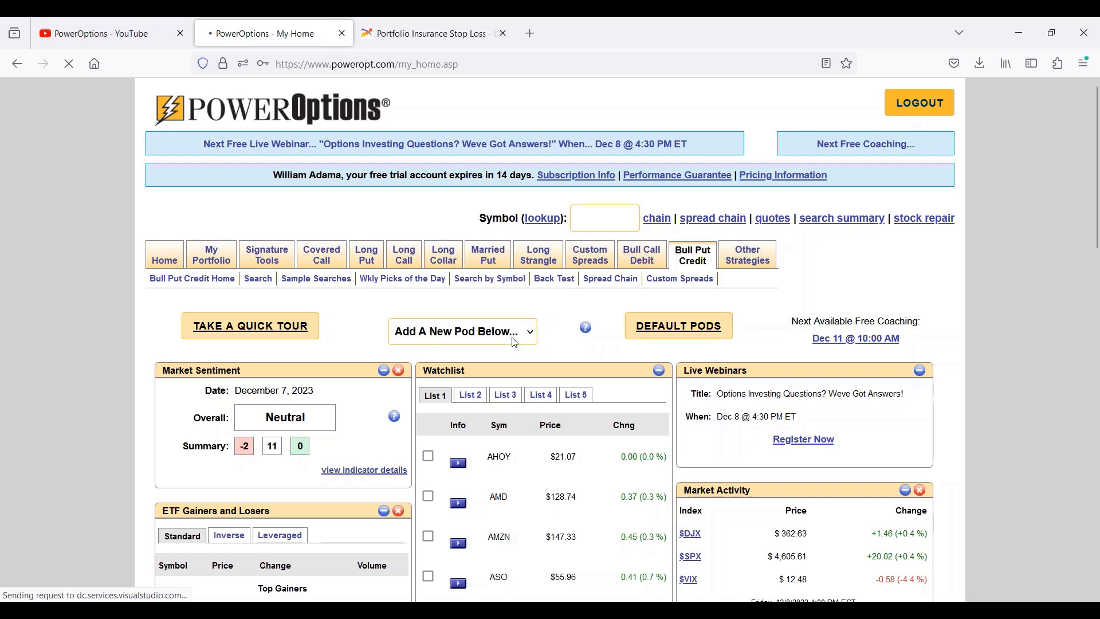
{"action": "scroll", "coordinate": [515, 343], "scroll_direction": "down", "scroll_amount": 3}
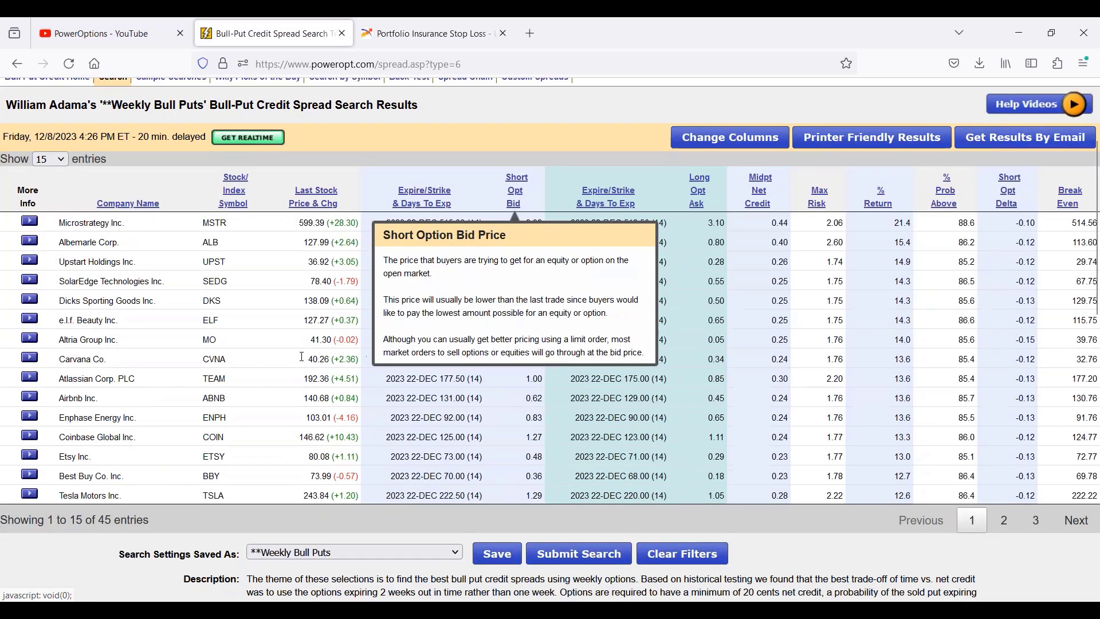
{"action": "scroll", "coordinate": [345, 455], "scroll_direction": "down", "scroll_amount": 2}
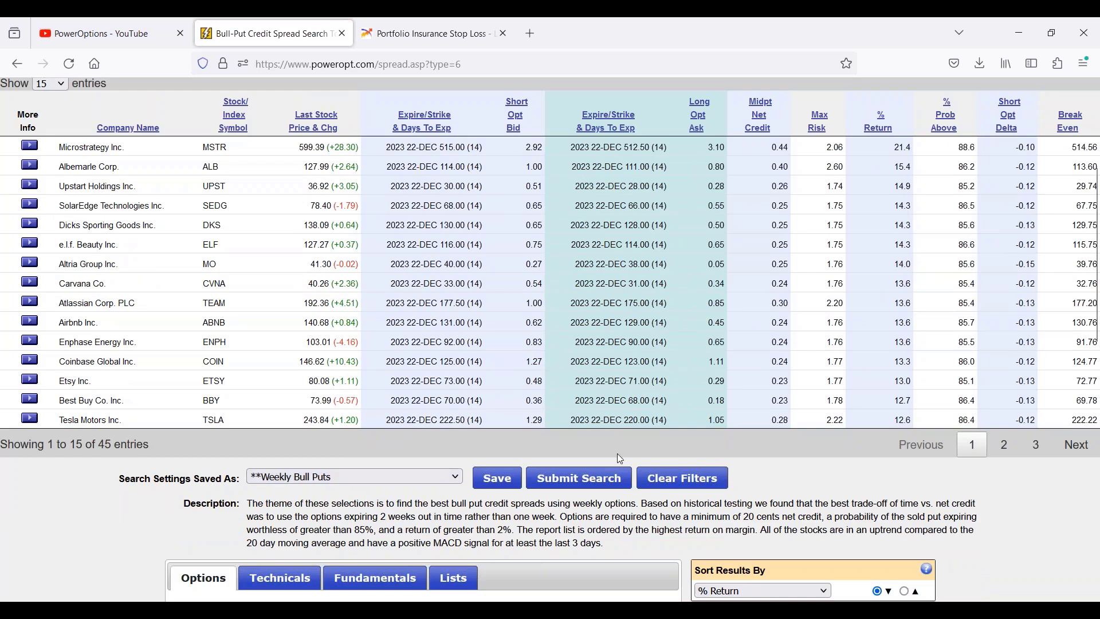
Highlight the filters: trend/MACD, probability above 85, return above 9, 8–17 days to expiration
{"action": "scroll", "coordinate": [573, 478], "scroll_direction": "down", "scroll_amount": 3}
{"action": "scroll", "coordinate": [732, 475], "scroll_direction": "down", "scroll_amount": 8}
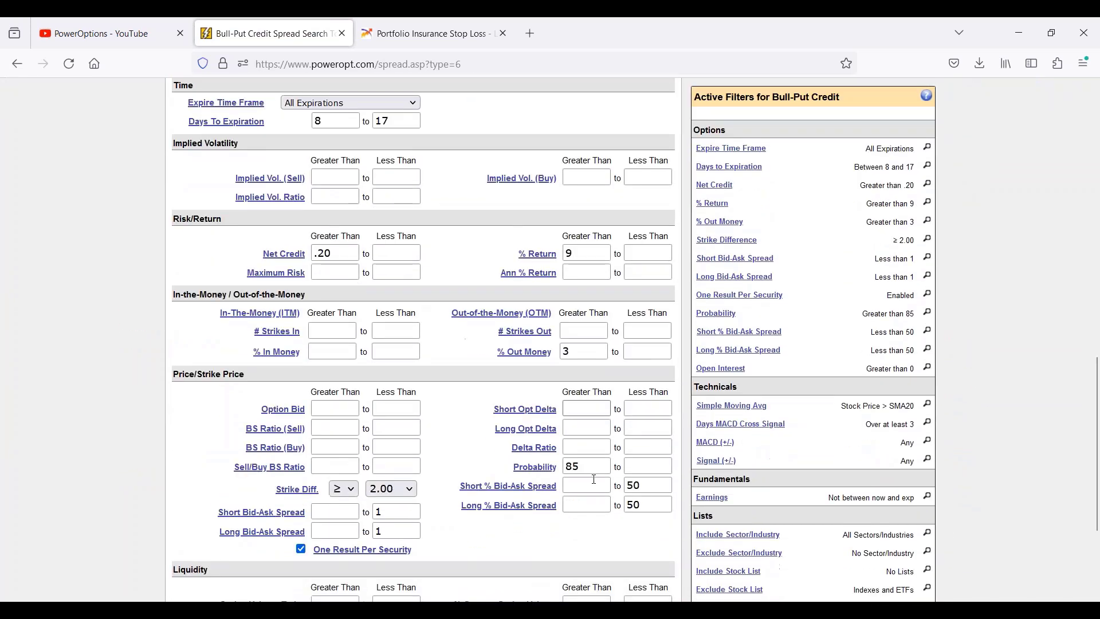
{"action": "mouse_move", "coordinate": [828, 407]}
{"action": "left_mouse_down"}
{"action": "mouse_move", "coordinate": [917, 406]}
{"action": "mouse_move", "coordinate": [903, 424]}
{"action": "left_mouse_up"}
{"action": "left_click_drag", "start_coordinate": [862, 314], "coordinate": [915, 316]}
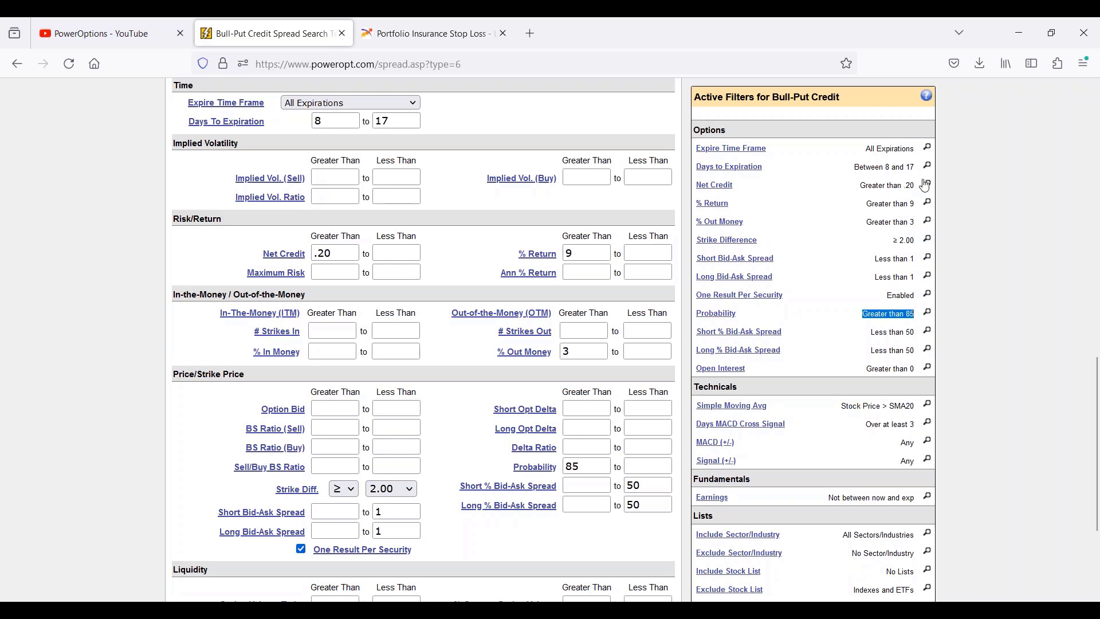
{"action": "left_click_drag", "start_coordinate": [866, 204], "coordinate": [914, 205]}
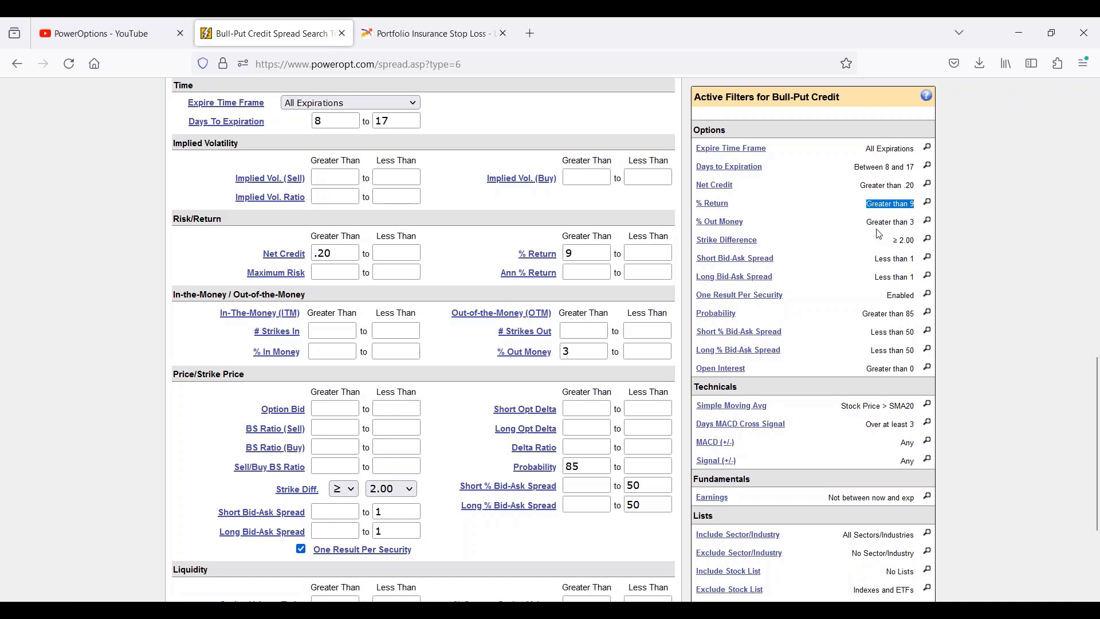
{"action": "left_click_drag", "start_coordinate": [858, 178], "coordinate": [915, 168]}
{"action": "left_click", "coordinate": [1000, 221]}
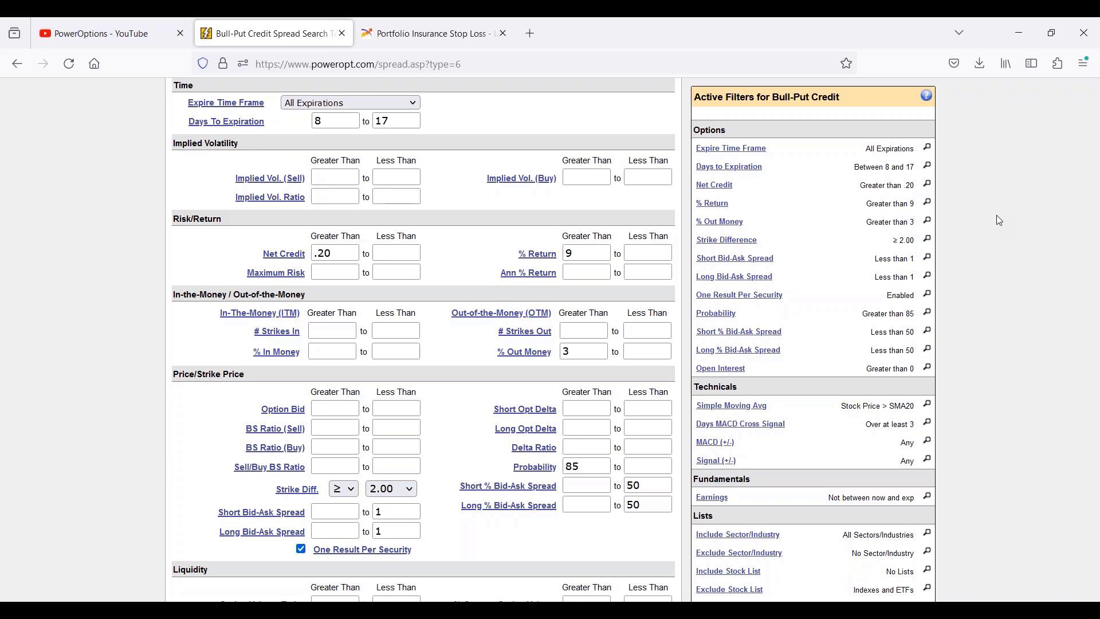
Mark the 9% return and net credit filter values, then scroll up to the December 22 spreads
{"action": "left_click_drag", "start_coordinate": [578, 253], "coordinate": [538, 258]}
{"action": "left_click_drag", "start_coordinate": [338, 252], "coordinate": [314, 253]}
{"action": "scroll", "coordinate": [314, 253], "scroll_direction": "up", "scroll_amount": 2}
{"action": "scroll", "coordinate": [345, 267], "scroll_direction": "up", "scroll_amount": 1}
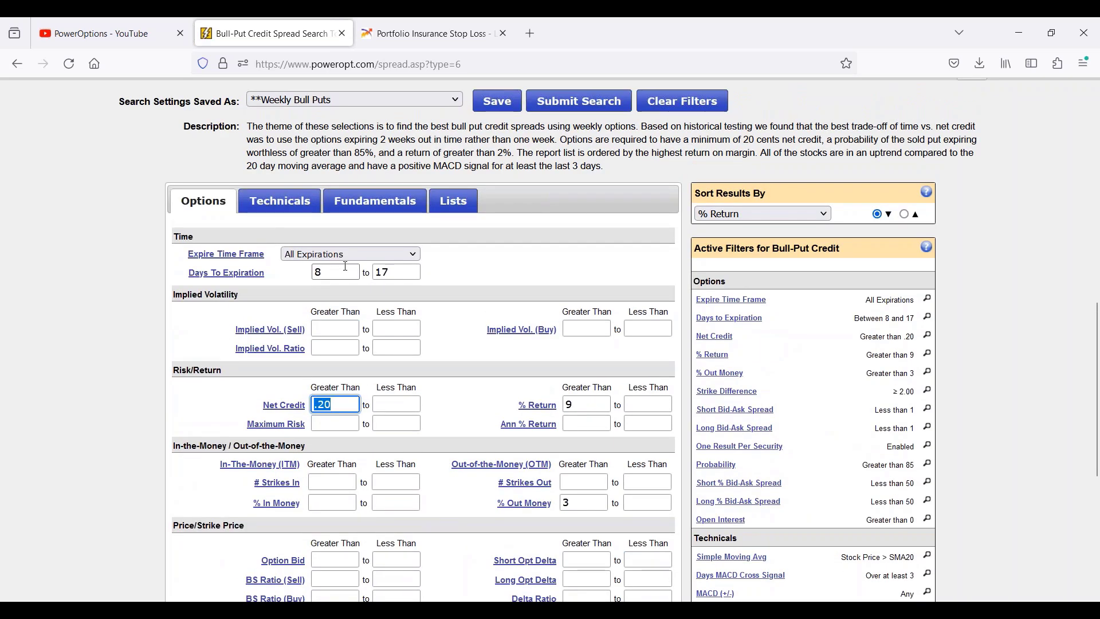
{"action": "scroll", "coordinate": [346, 266], "scroll_direction": "up", "scroll_amount": 2}
{"action": "scroll", "coordinate": [346, 266], "scroll_direction": "up", "scroll_amount": 3}
{"action": "scroll", "coordinate": [346, 266], "scroll_direction": "up", "scroll_amount": 1}
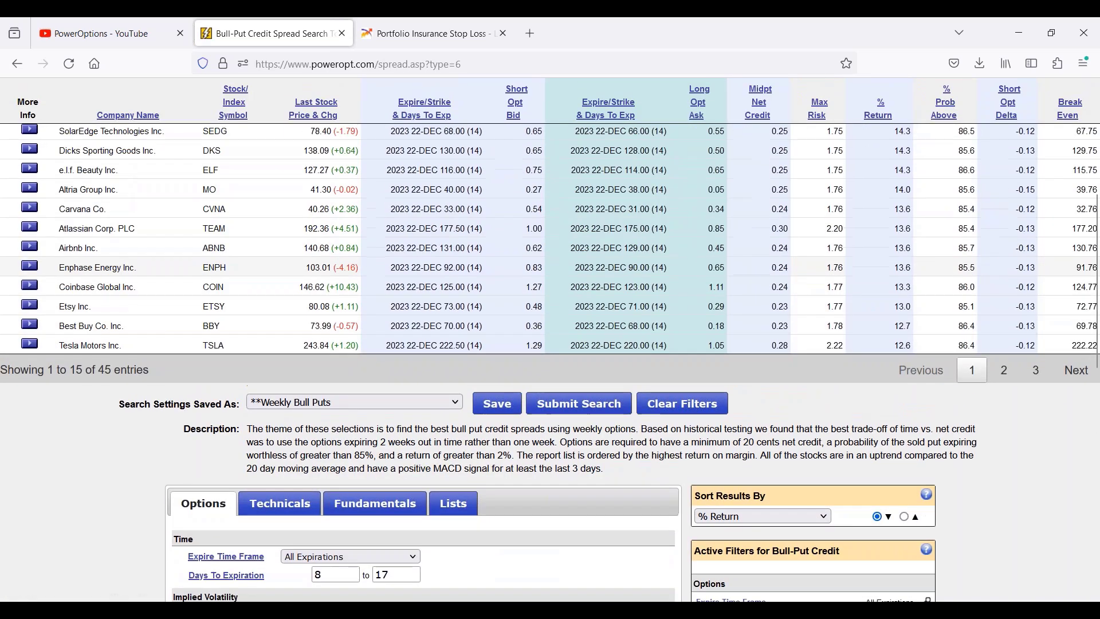
{"action": "scroll", "coordinate": [229, 304], "scroll_direction": "up", "scroll_amount": 3}
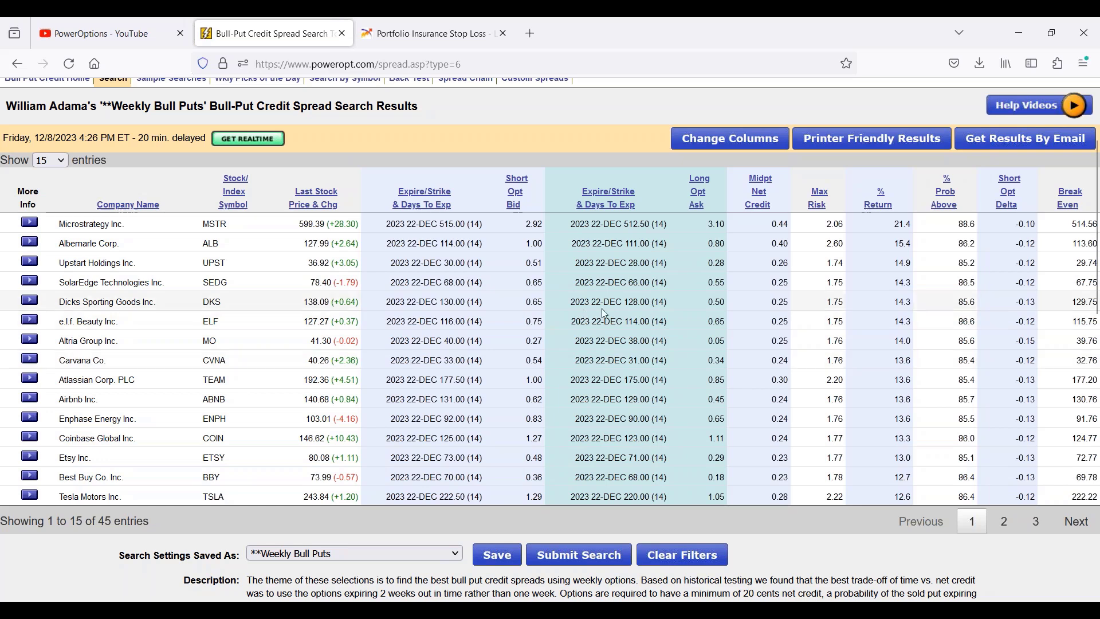
{"action": "mouse_move", "coordinate": [770, 224]}
{"action": "left_mouse_down"}
{"action": "mouse_move", "coordinate": [797, 231]}
{"action": "mouse_move", "coordinate": [797, 267]}
{"action": "left_mouse_up"}
{"action": "left_click_drag", "start_coordinate": [772, 301], "coordinate": [791, 303]}
{"action": "left_click_drag", "start_coordinate": [892, 302], "coordinate": [914, 304]}
{"action": "left_click_drag", "start_coordinate": [621, 303], "coordinate": [683, 307]}
{"action": "left_click_drag", "start_coordinate": [955, 303], "coordinate": [983, 307]}
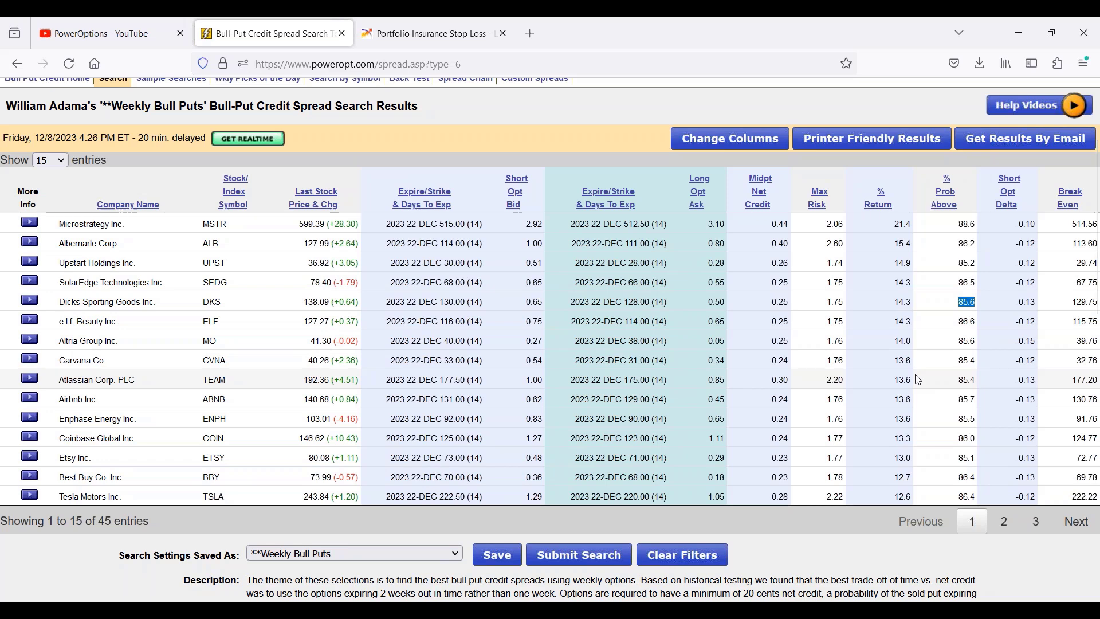
{"action": "double_click", "coordinate": [903, 302]}
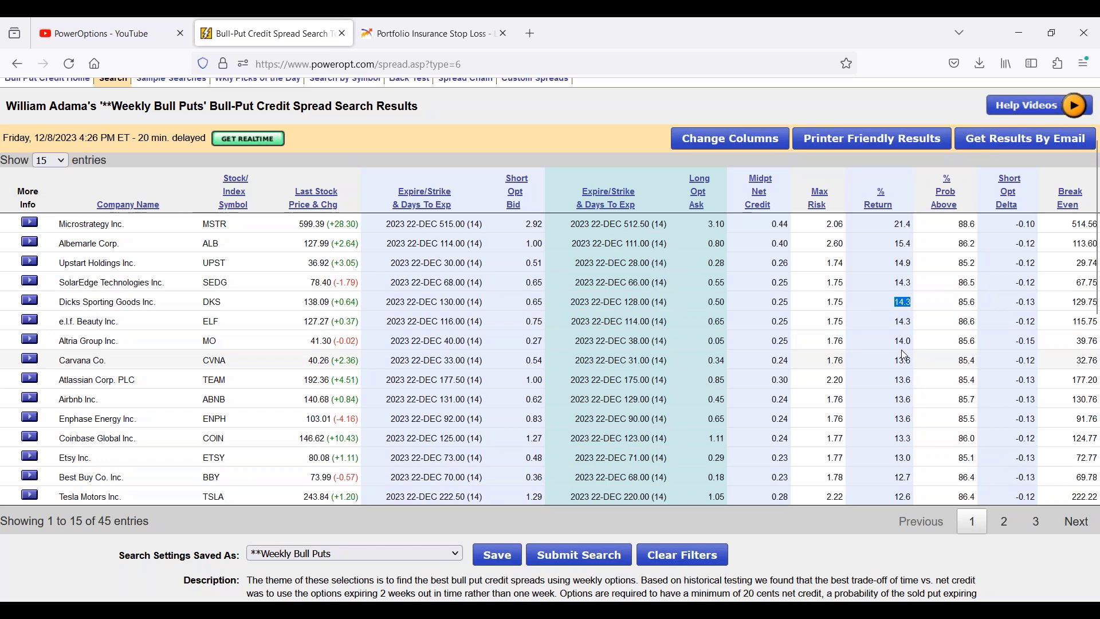
{"action": "double_click", "coordinate": [903, 244]}
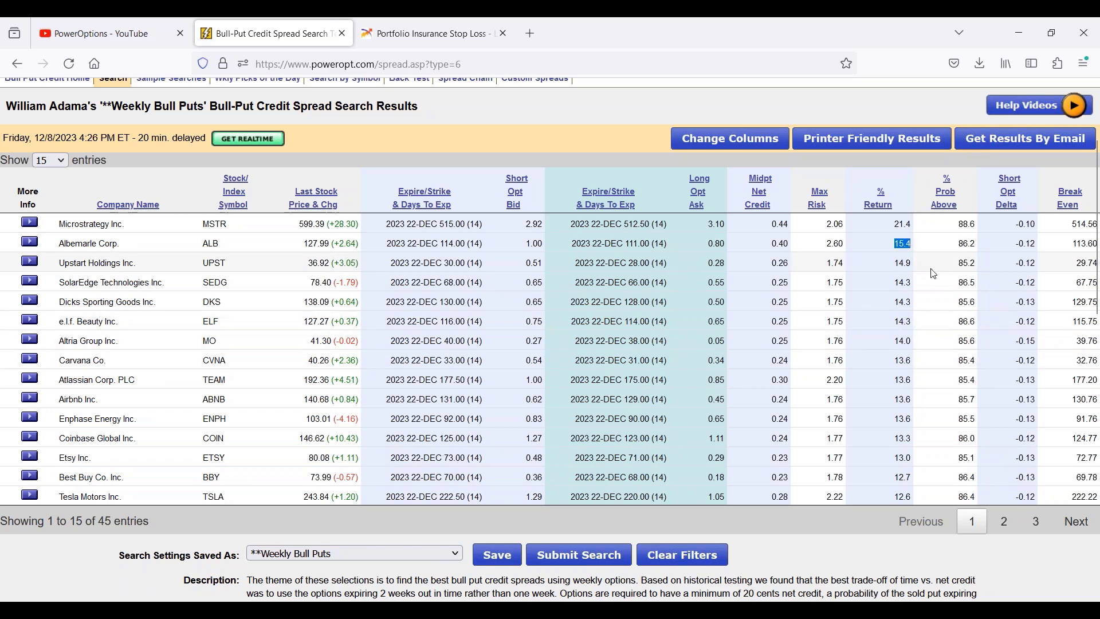